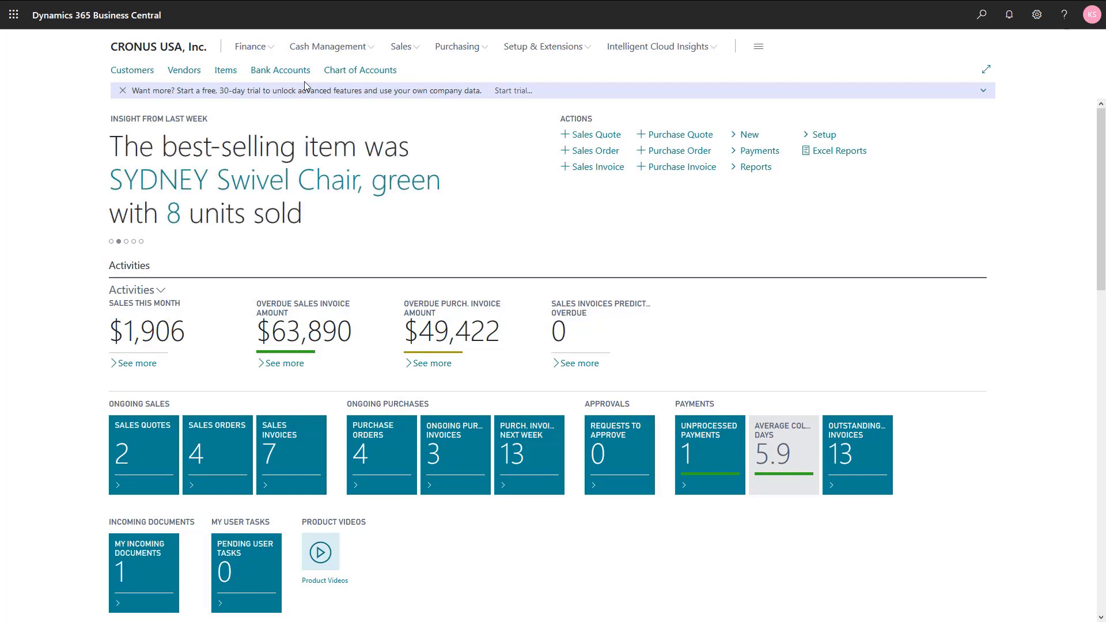
- Review the Acquired status of the assets in the fixed assets list and return to the home page
left_click(248, 48)
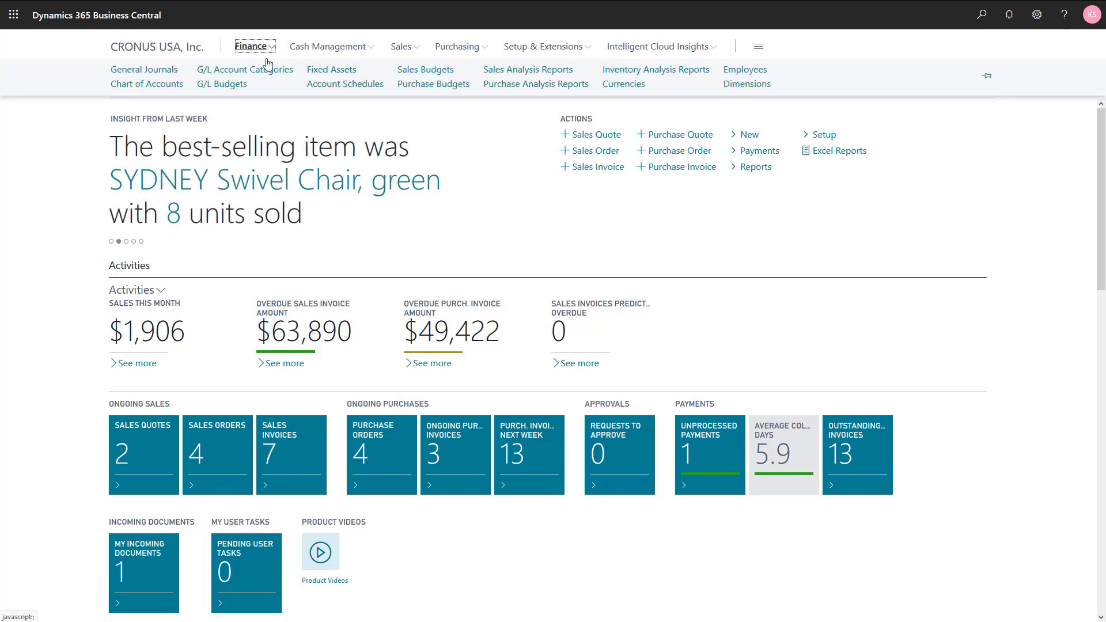
left_click(329, 72)
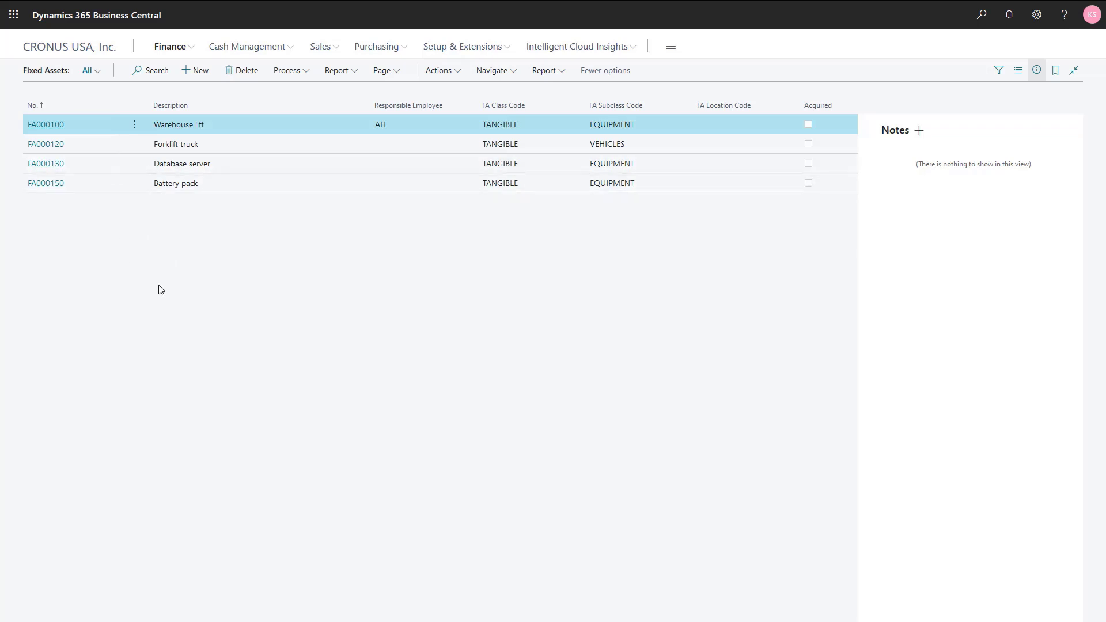
key("Escape")
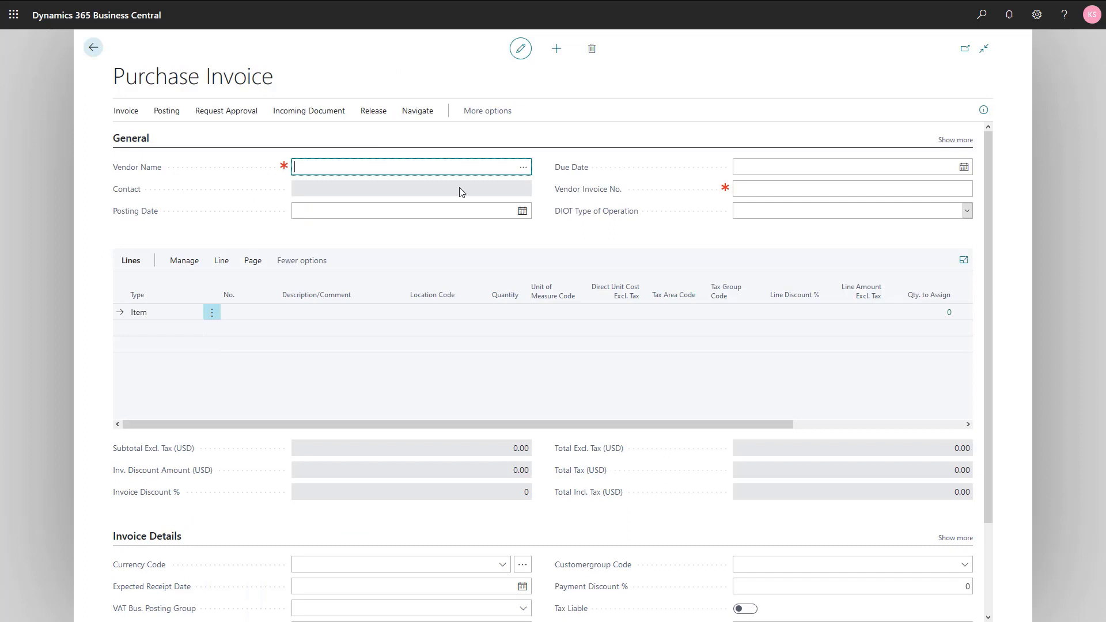
- Fill in the new purchase invoice's header with vendor Fabrikam, Inc. and vendor invoice number F001
left_click(523, 169)
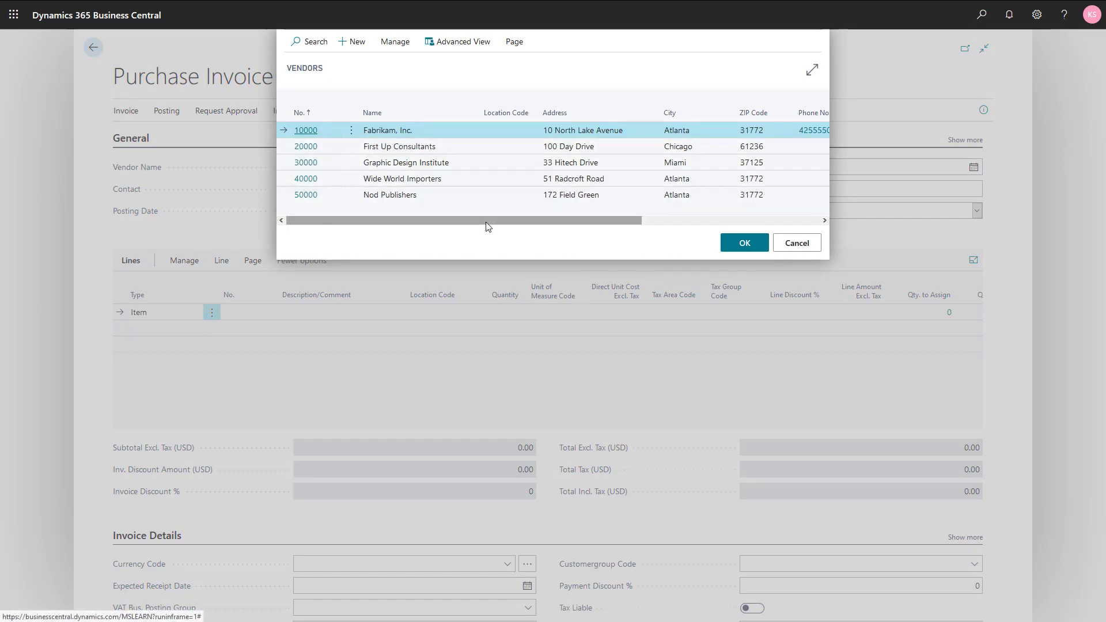
left_click(731, 245)
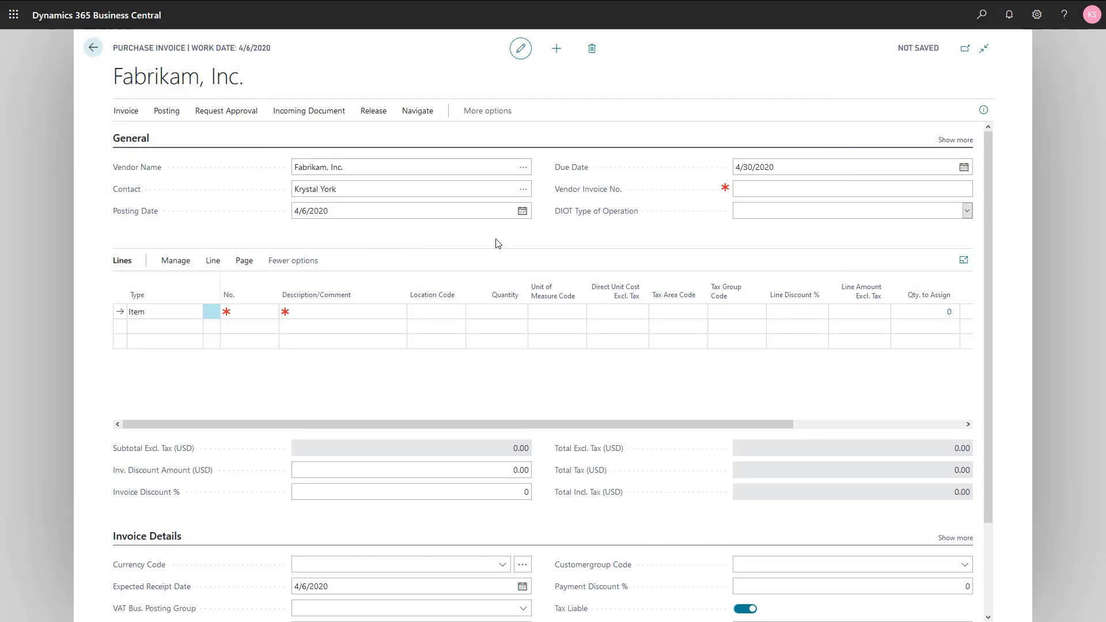
left_click(749, 189)
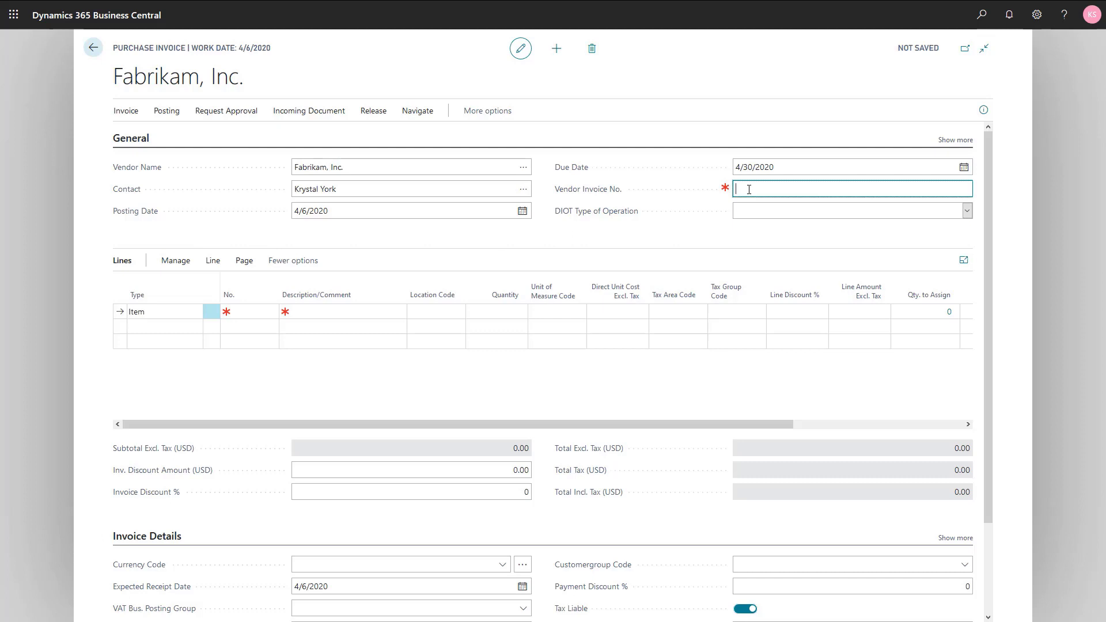
type("F001")
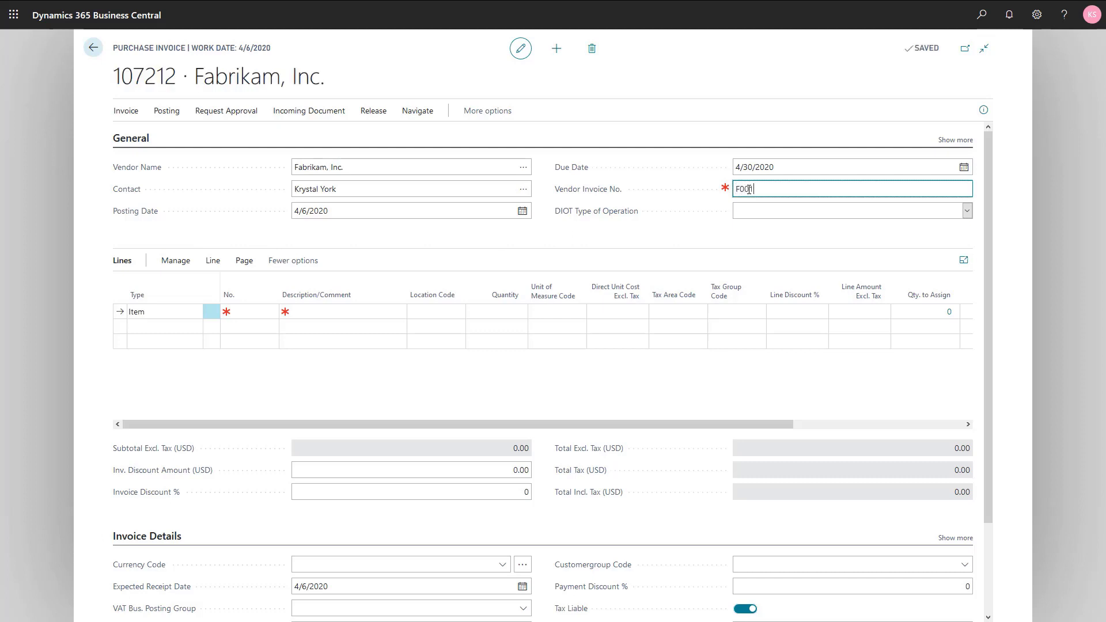
key("Tab")
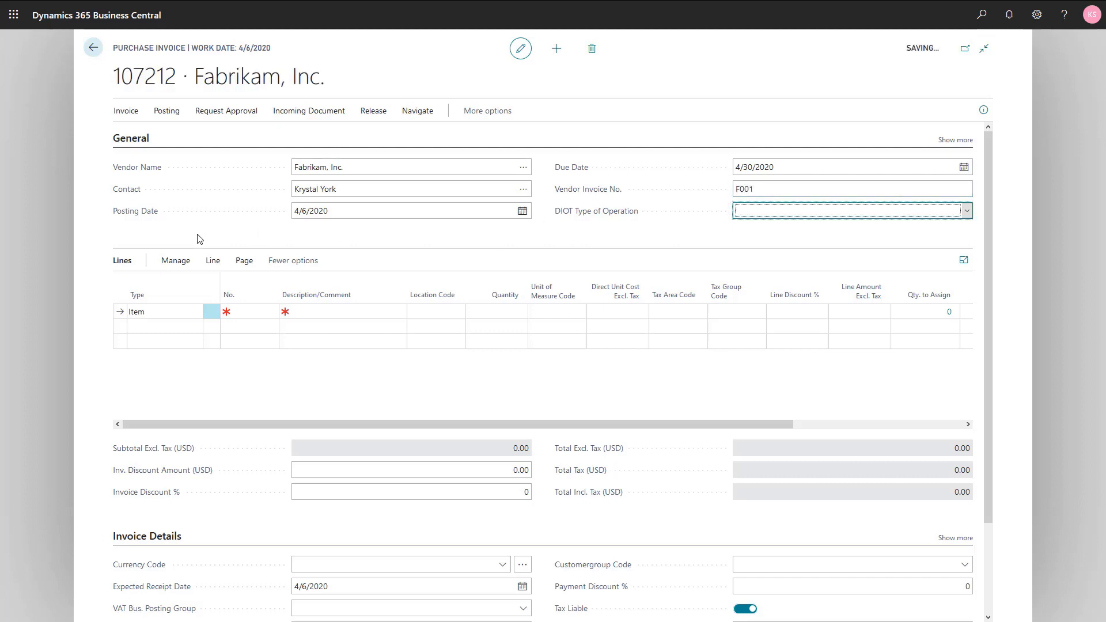
- Set the type of the first invoice line to Fixed Asset
left_click(174, 316)
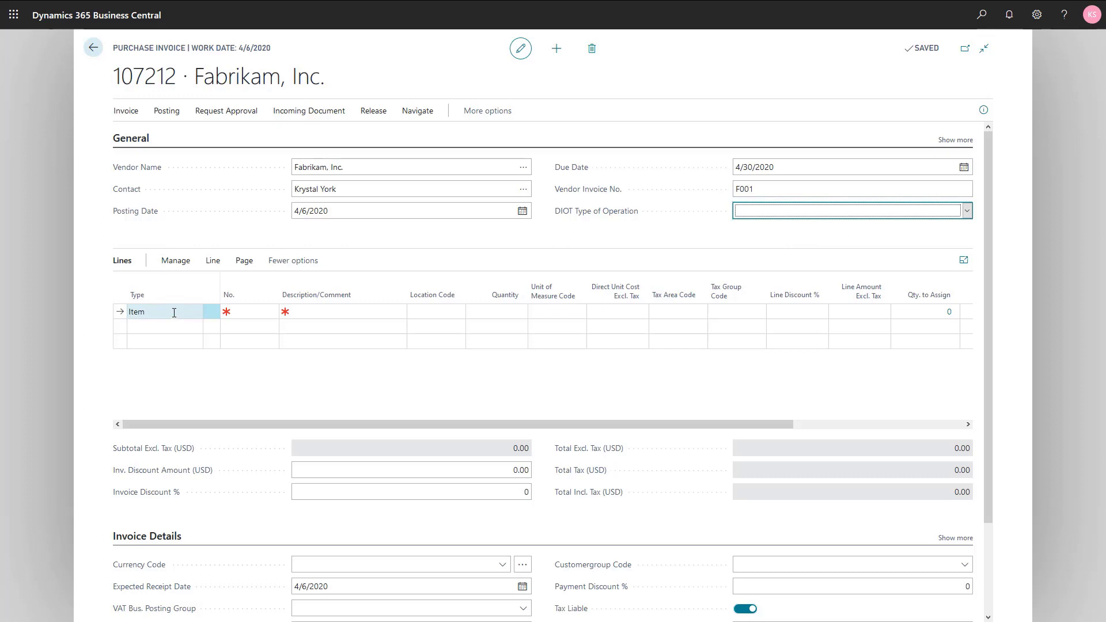
left_click(174, 313)
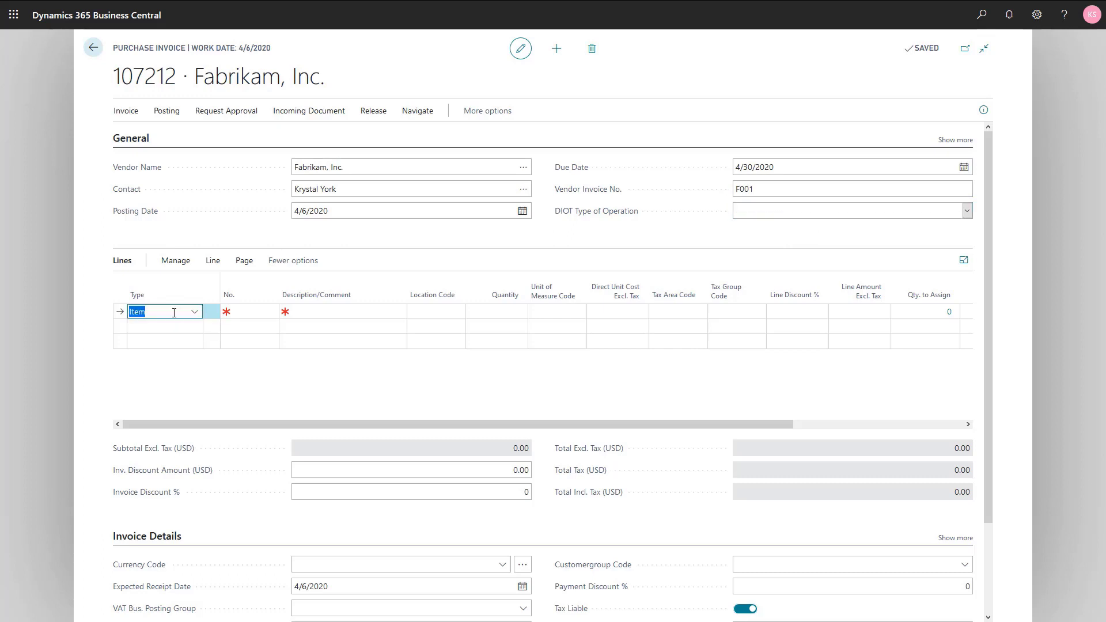
left_click(196, 316)
left_click(195, 316)
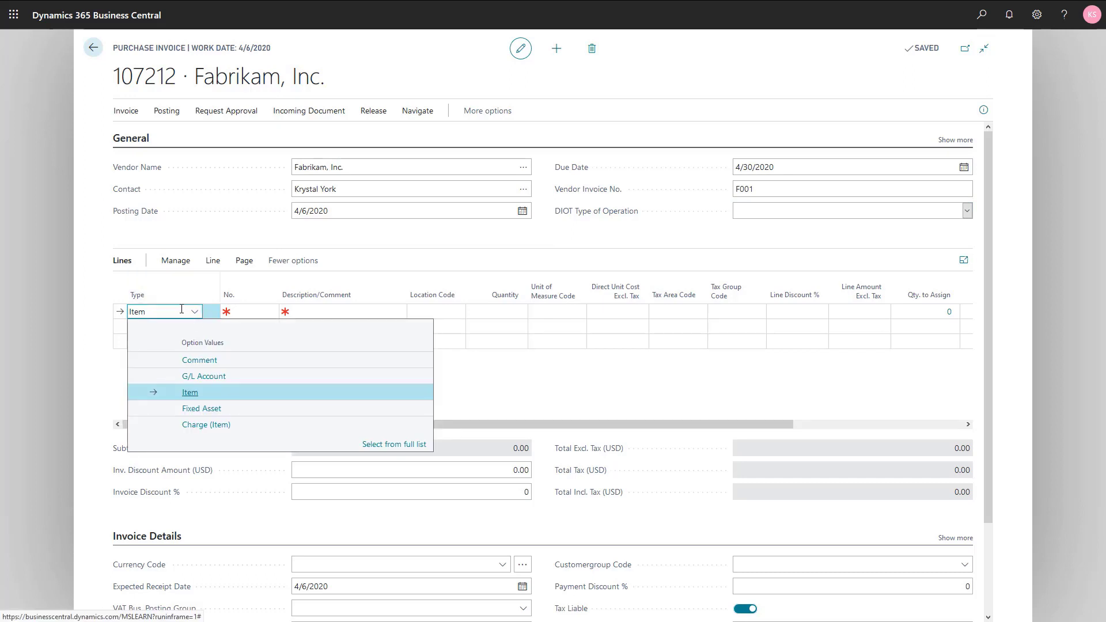
left_click(233, 410)
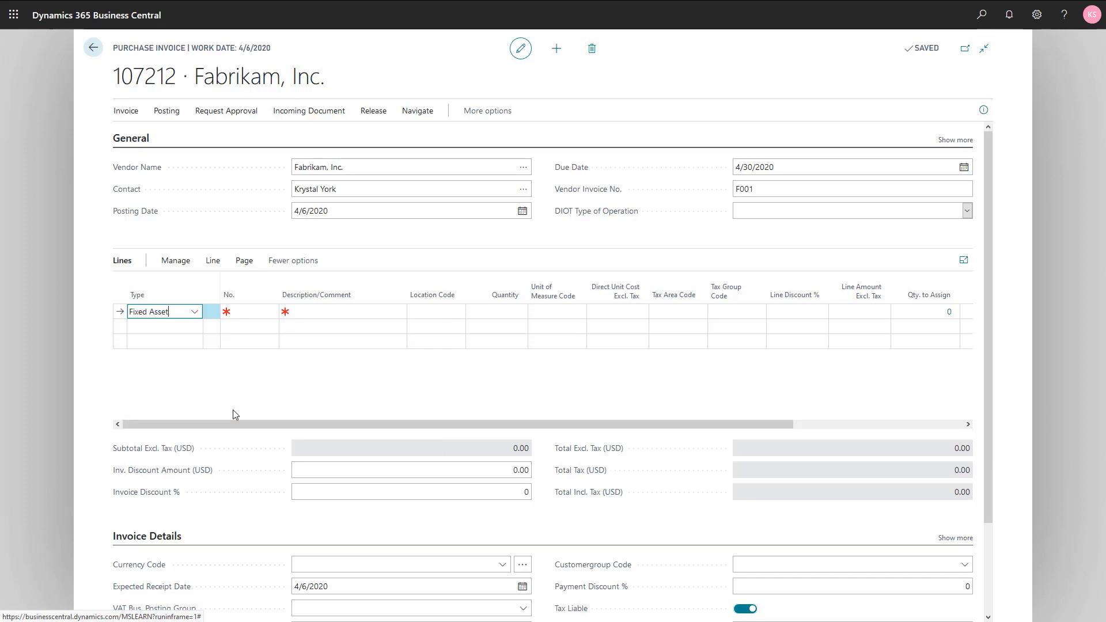
- Assign the fixed asset FA000100, Warehouse lift, to the first invoice line
left_click(250, 318)
left_click(271, 312)
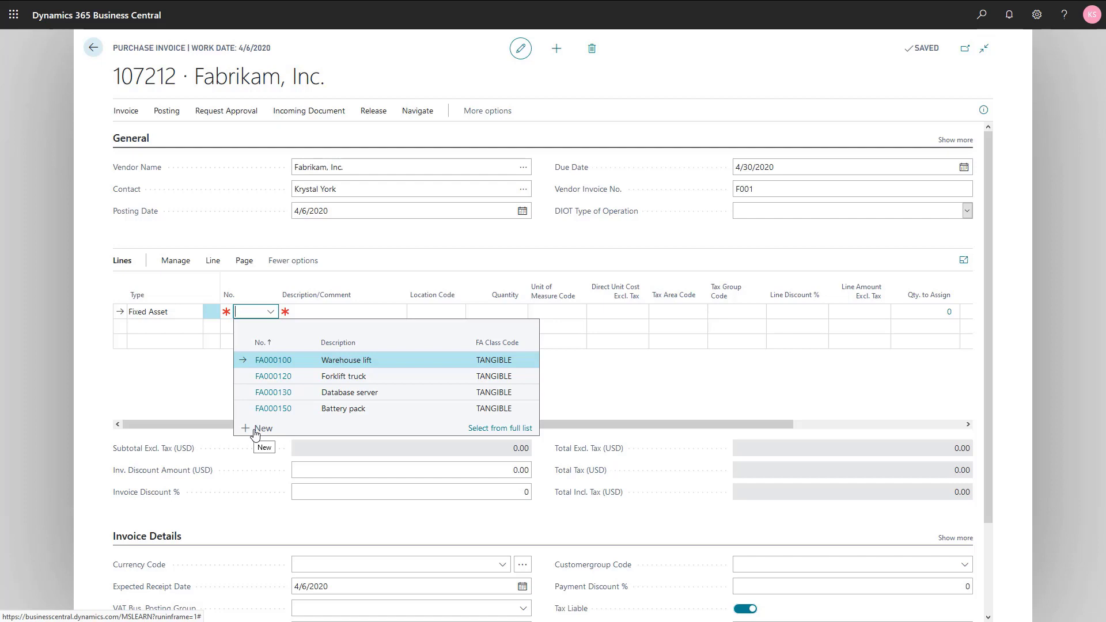
left_click(378, 361)
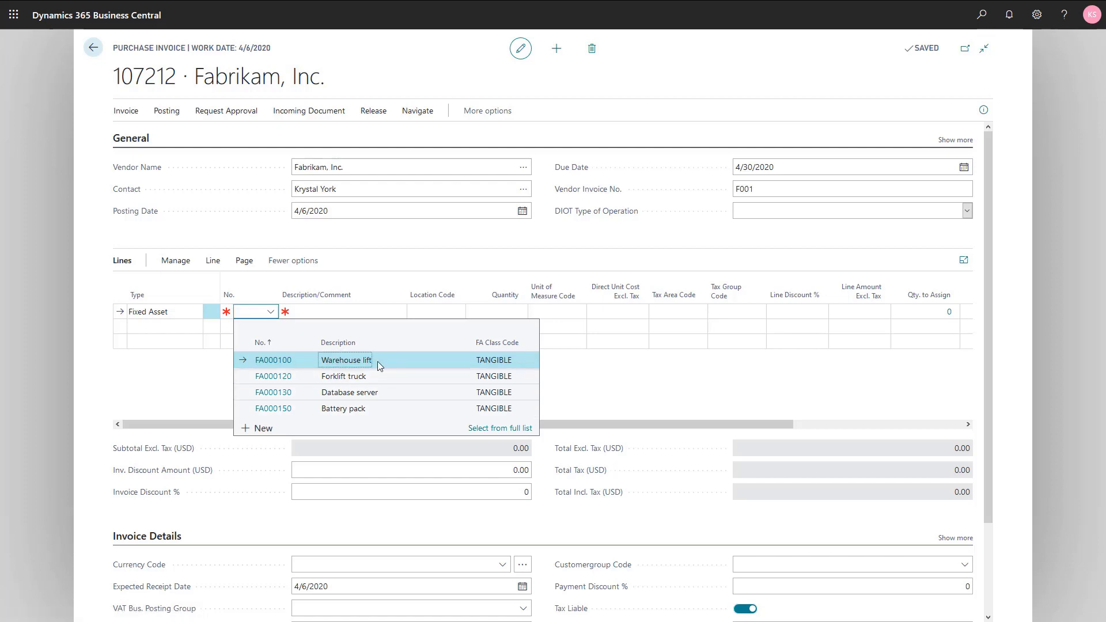
left_click(378, 361)
- Enter a quantity of 1 and a direct unit cost of 6,280 on the Warehouse lift line
key("Tab")
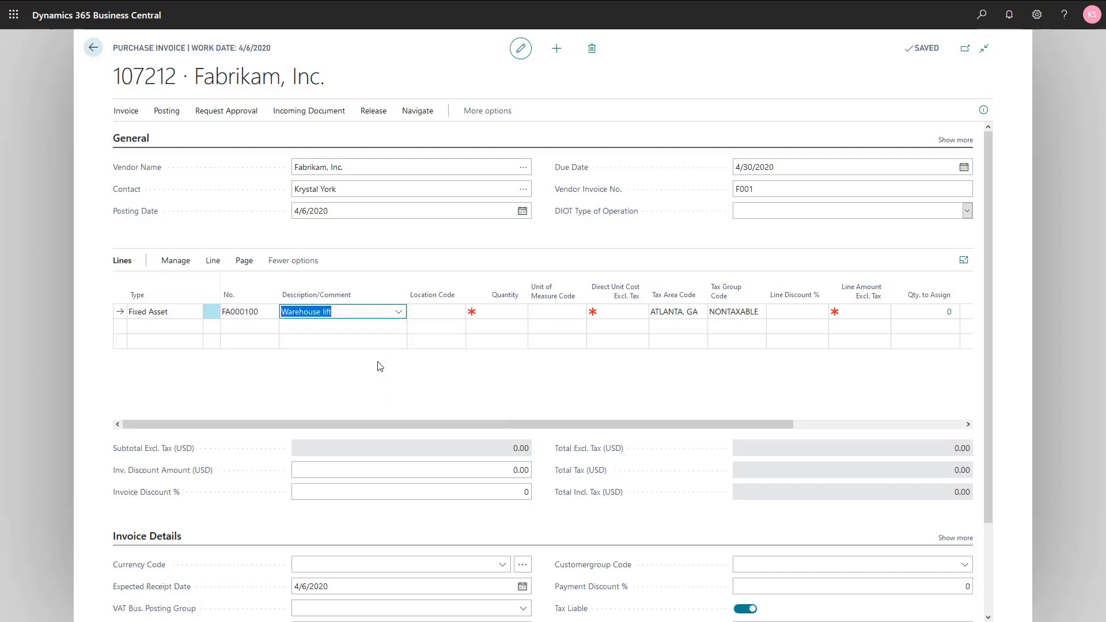
key("Tab")
key("Tab")
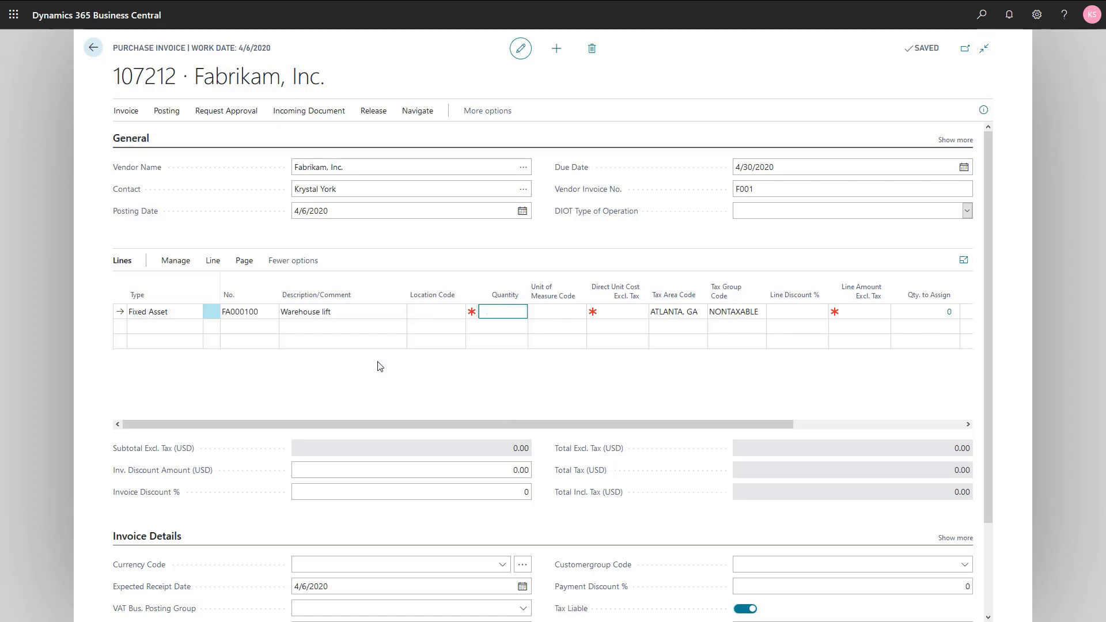
key("Tab")
key("Tab")
type("6280")
key("Tab")
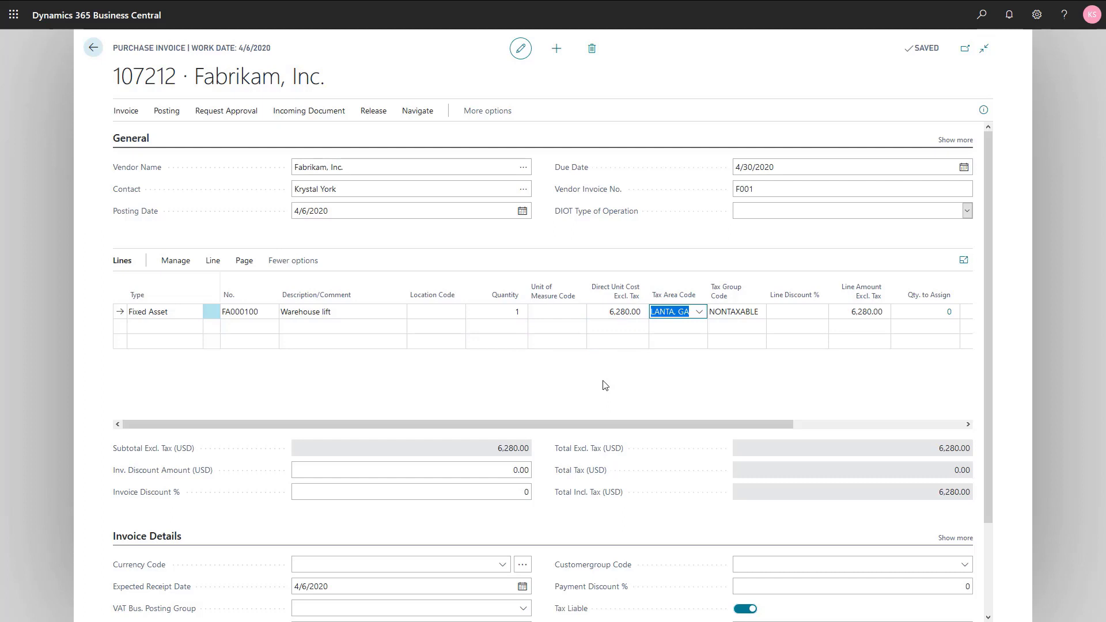
- Post the purchase invoice and open the posted document
left_click(161, 113)
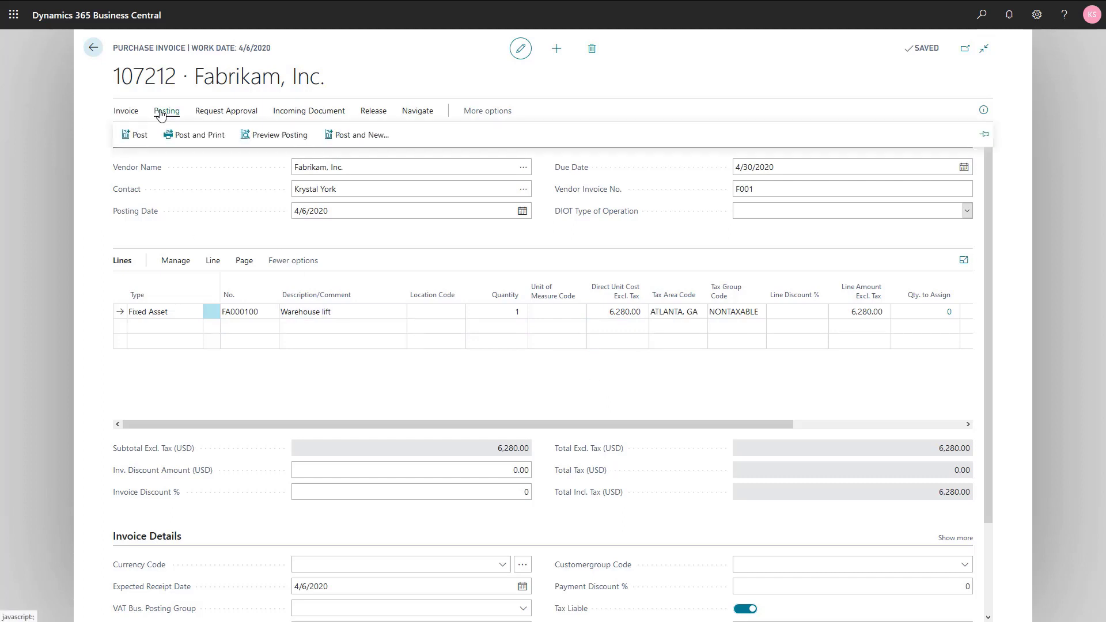
left_click(133, 138)
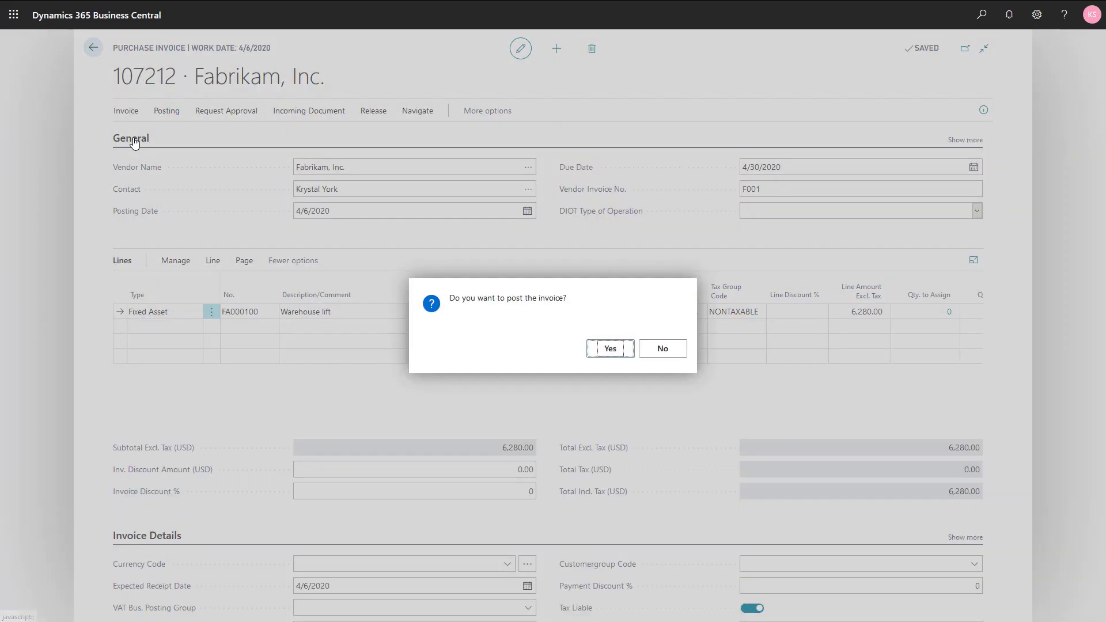
left_click(611, 349)
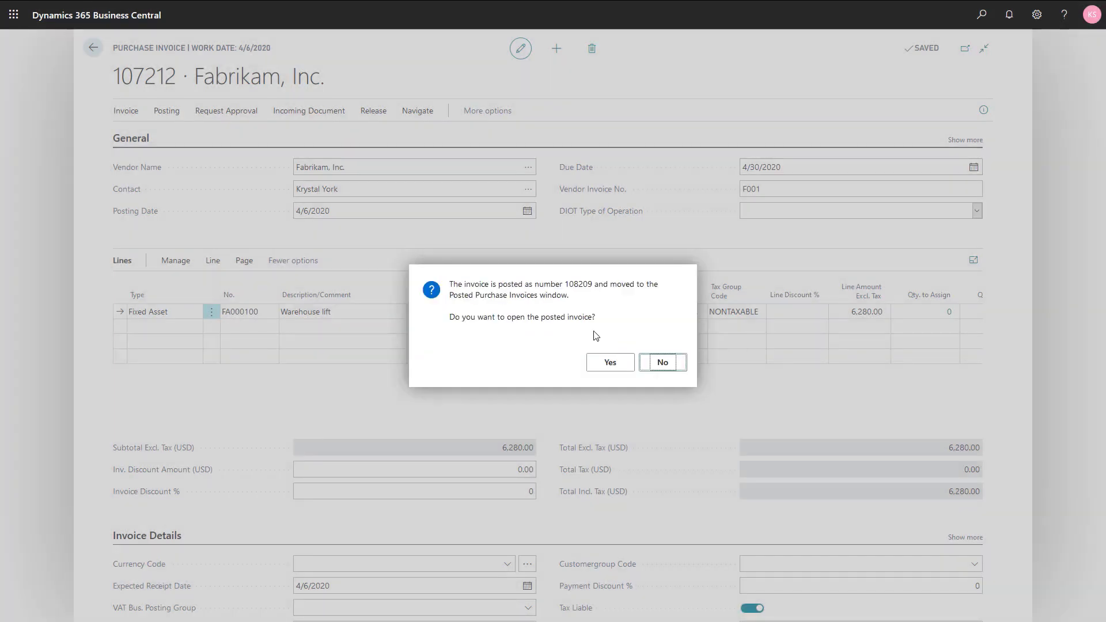
left_click(605, 362)
left_click(607, 364)
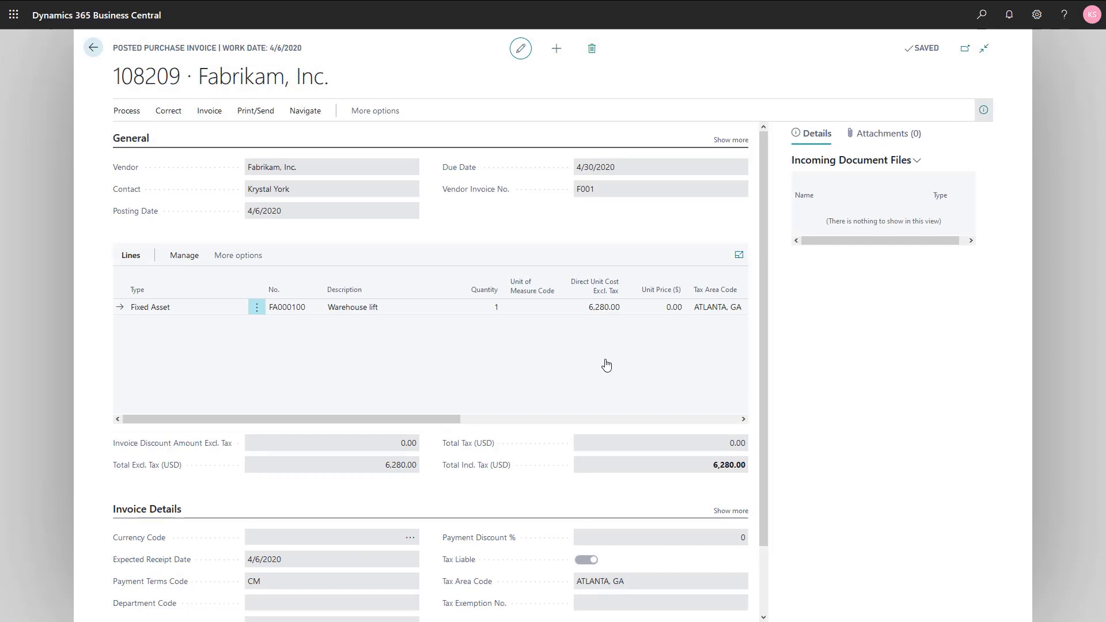
- Look up the posted invoice's related entries, examine its general ledger entries, and return to the home page
left_click(206, 115)
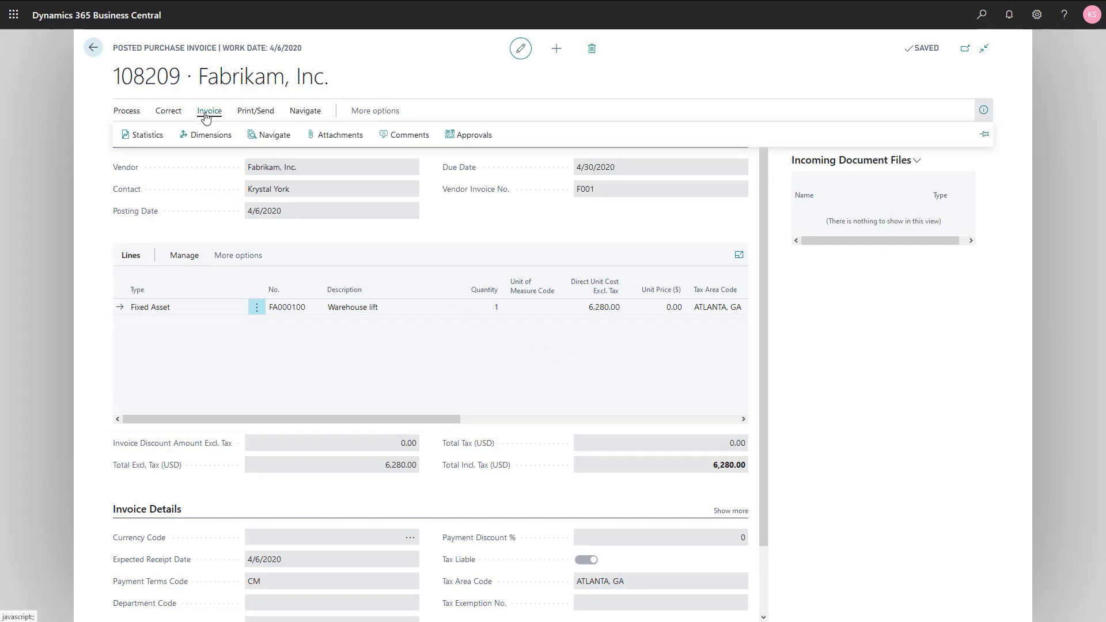
left_click(258, 136)
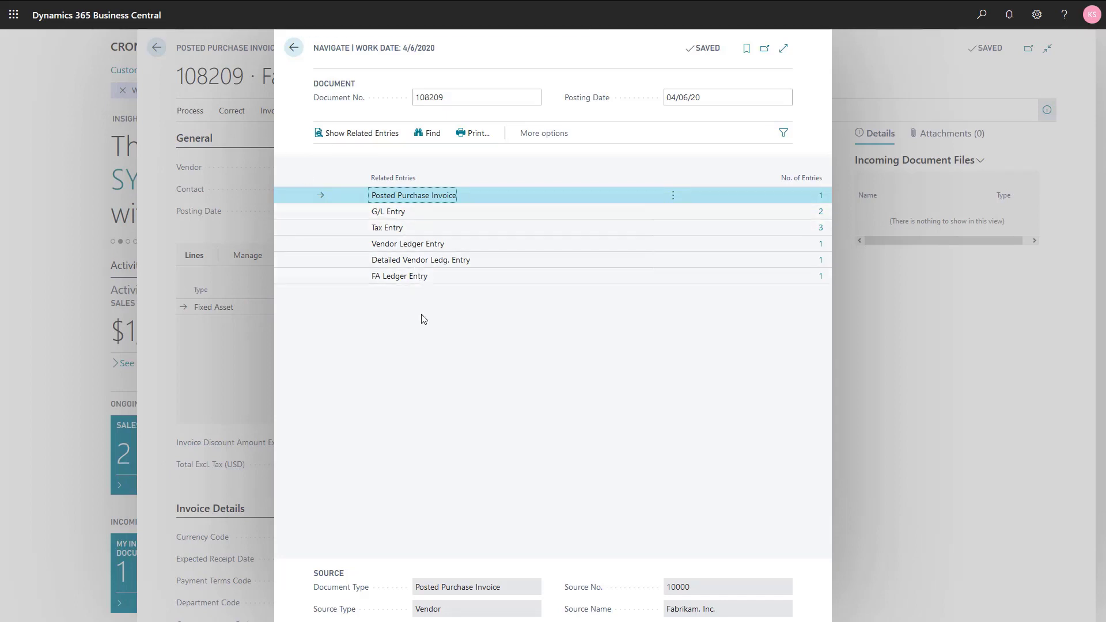
left_click(821, 215)
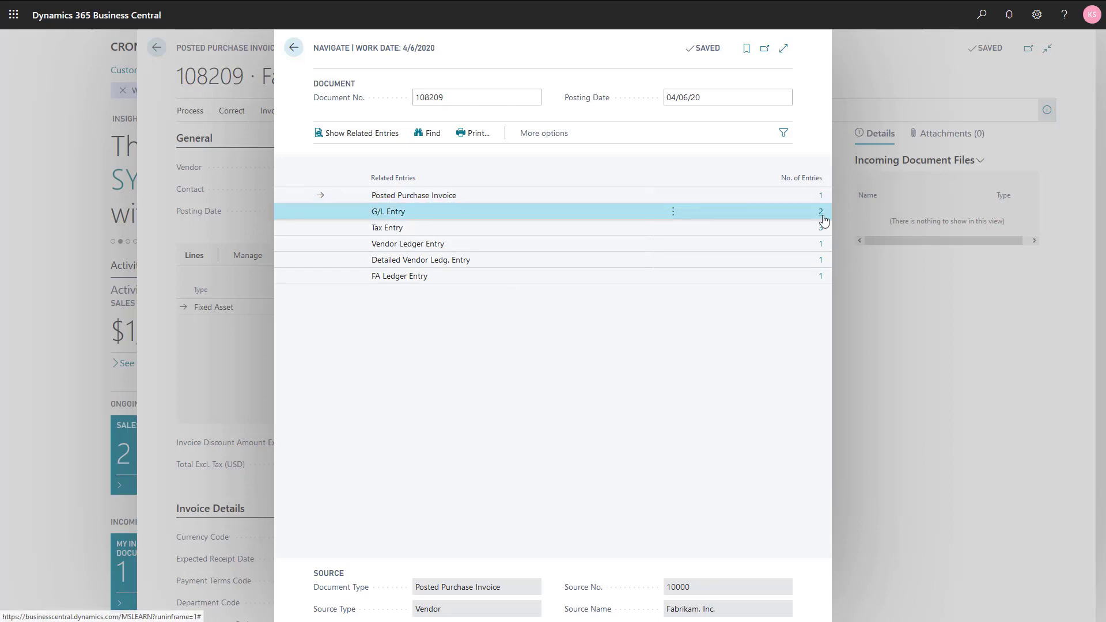
left_click(822, 213)
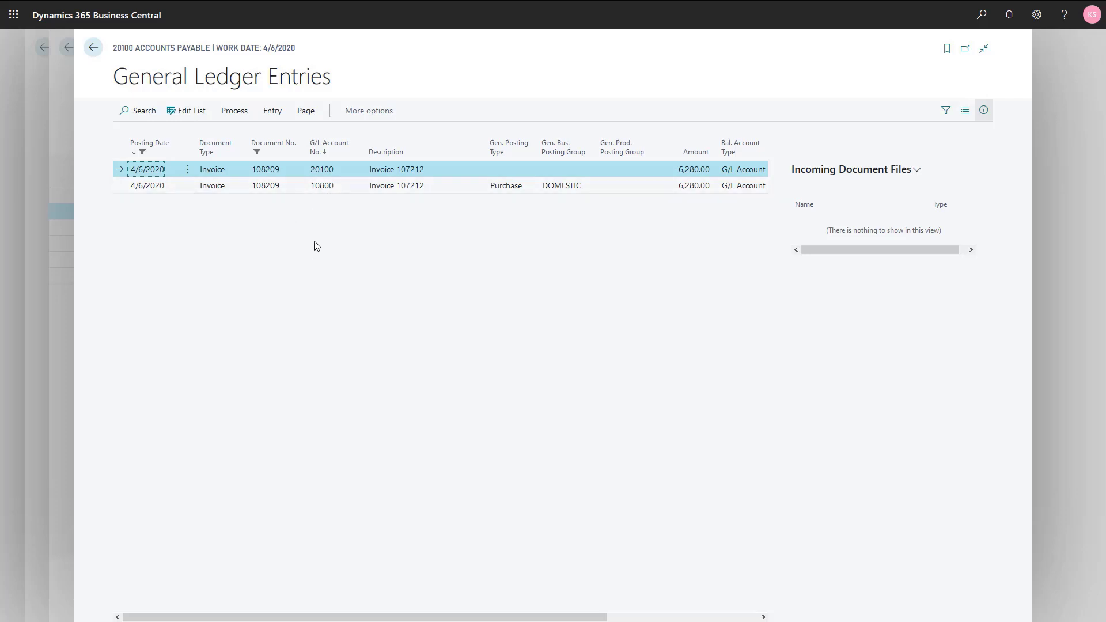
key("Escape")
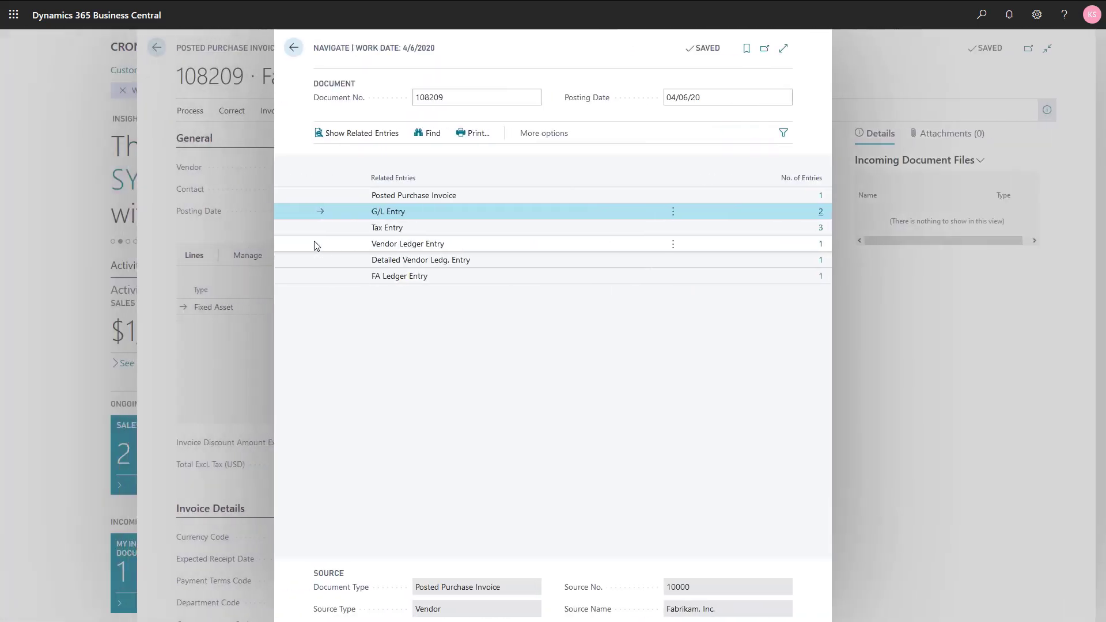
key("Escape")
key("Escape")
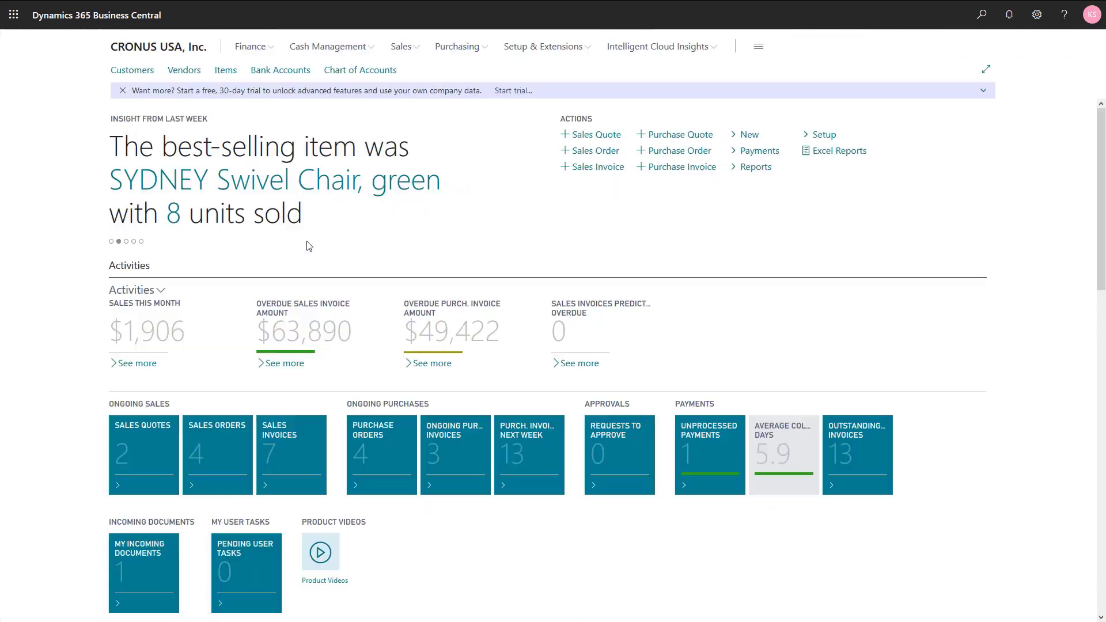
- Open the Warehouse lift card from the fixed assets list and drill down into its book value
left_click(251, 49)
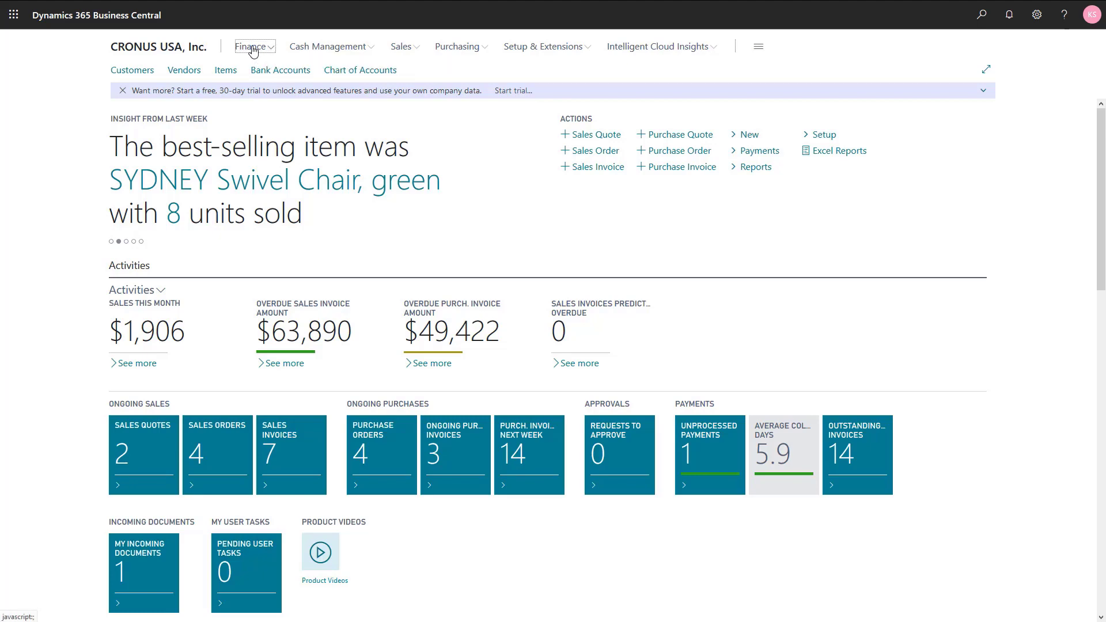
left_click(323, 74)
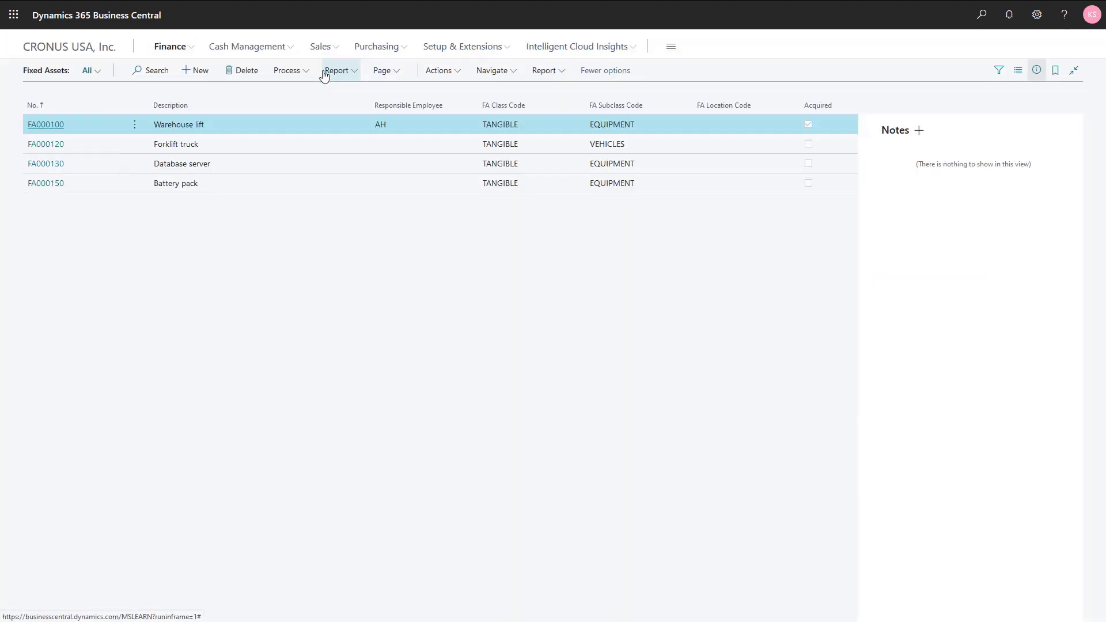
left_click(52, 130)
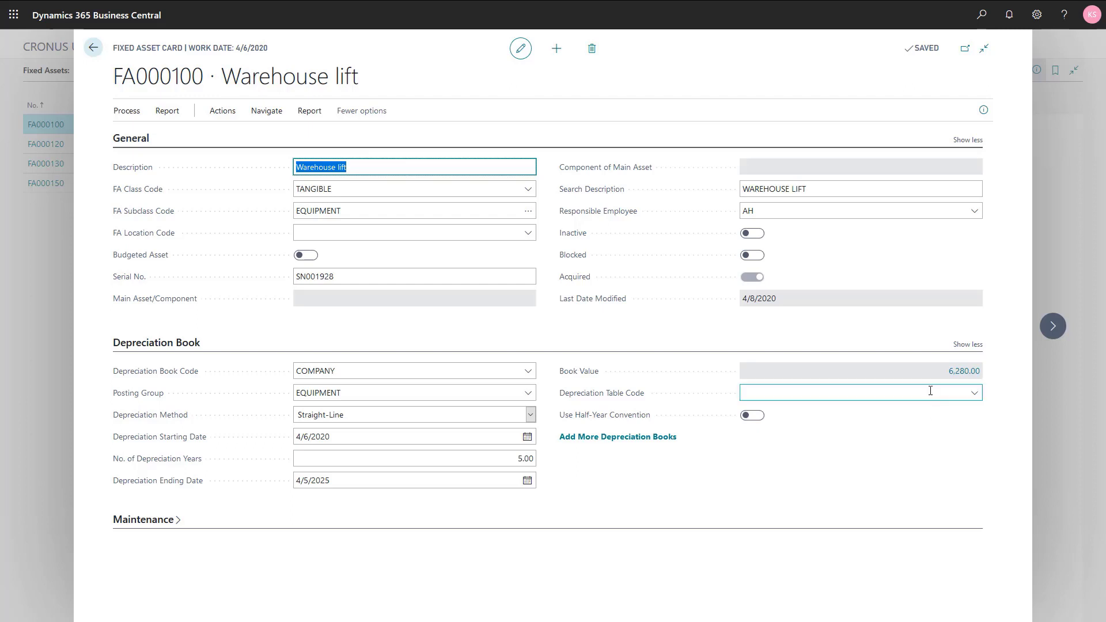
left_click(956, 373)
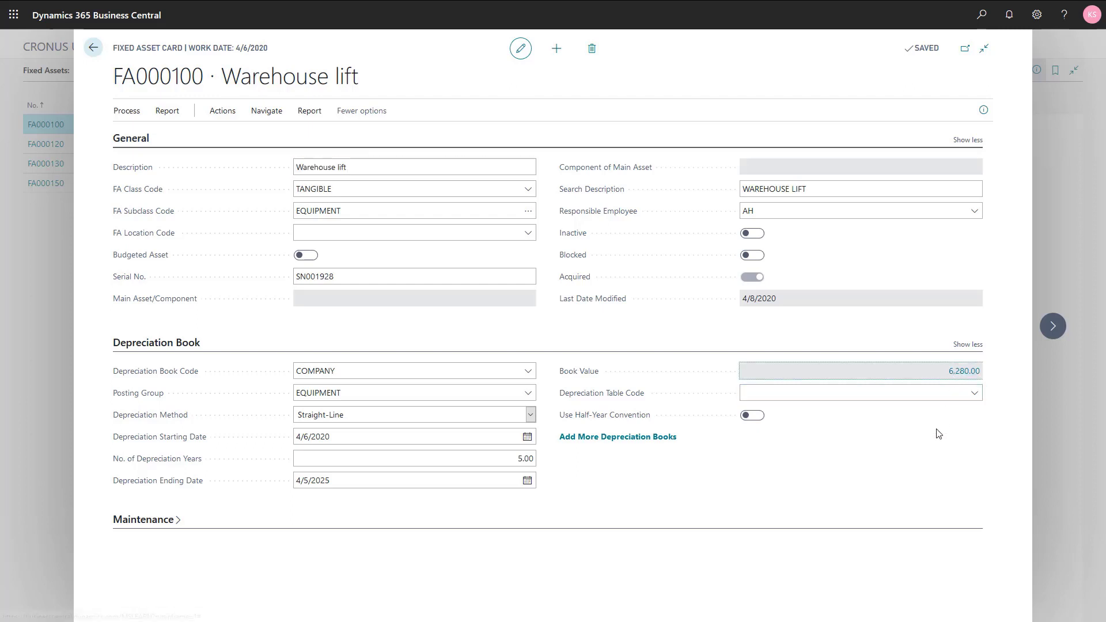